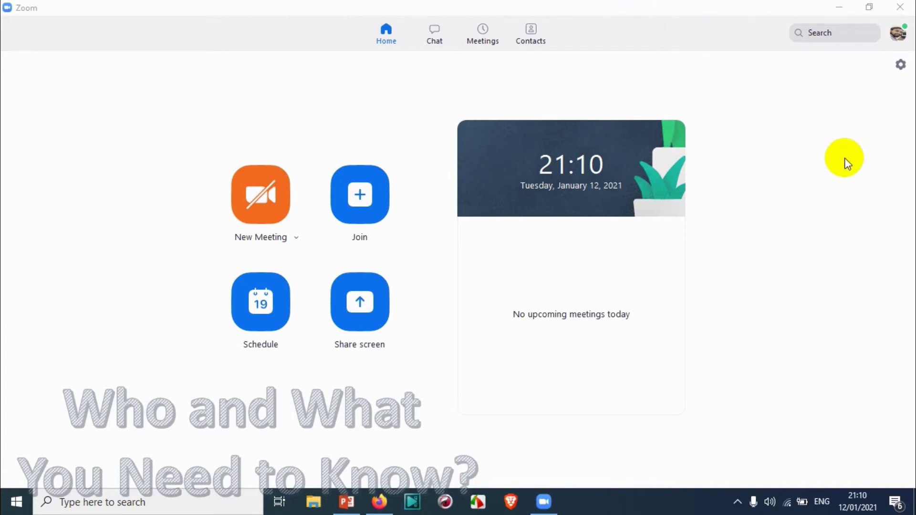
# Step: Open the video settings and choose Integrated Camera as the camera
pyautogui.click(901, 64)
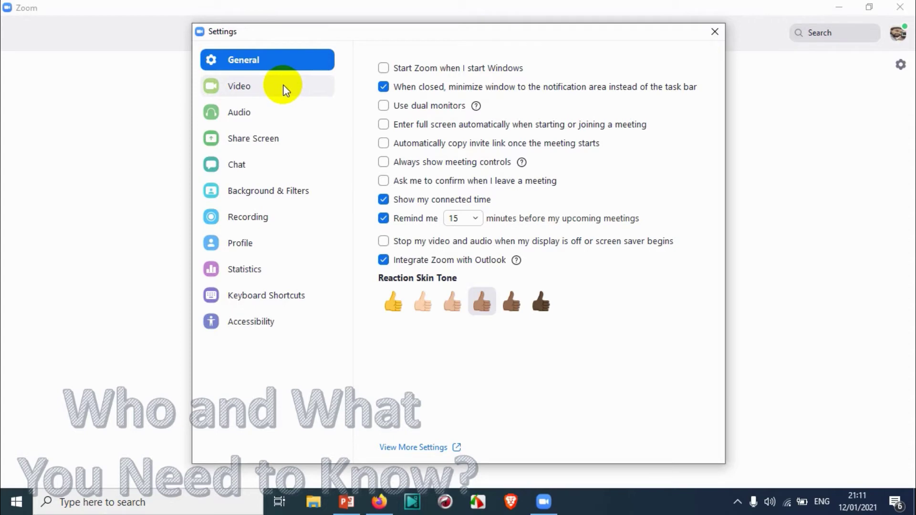
pyautogui.click(278, 85)
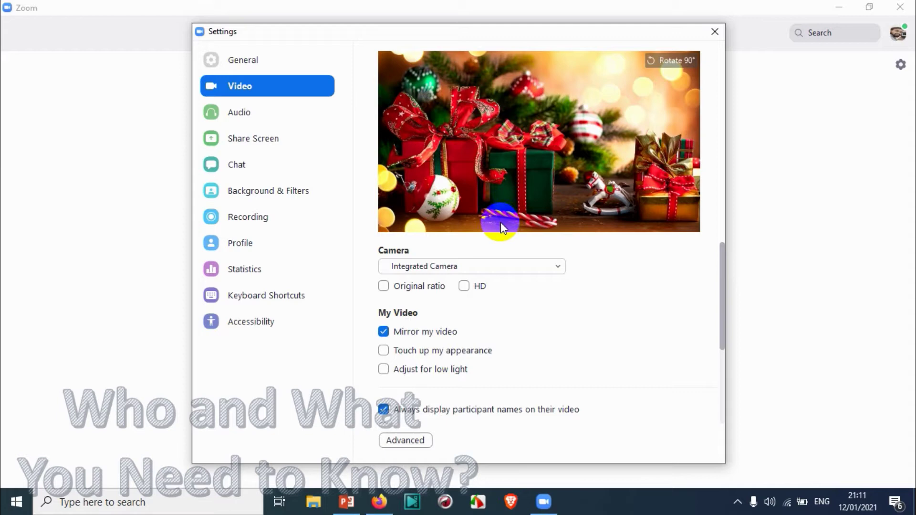
pyautogui.scroll(-2, 534, 277)
pyautogui.scroll(2, 534, 277)
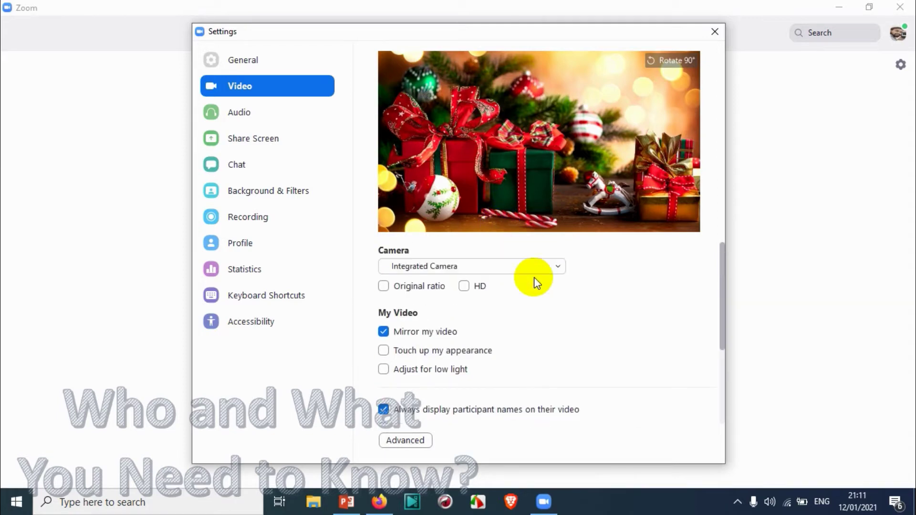
pyautogui.click(474, 268)
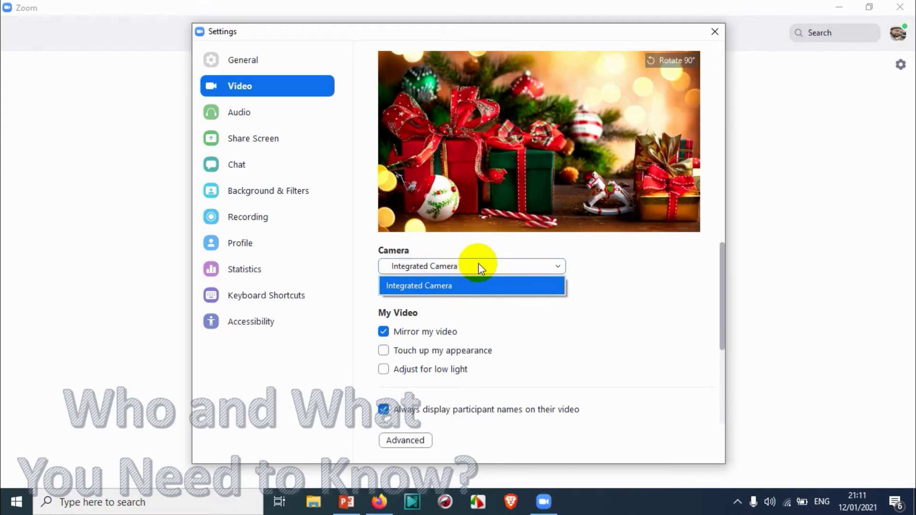
pyautogui.click(440, 284)
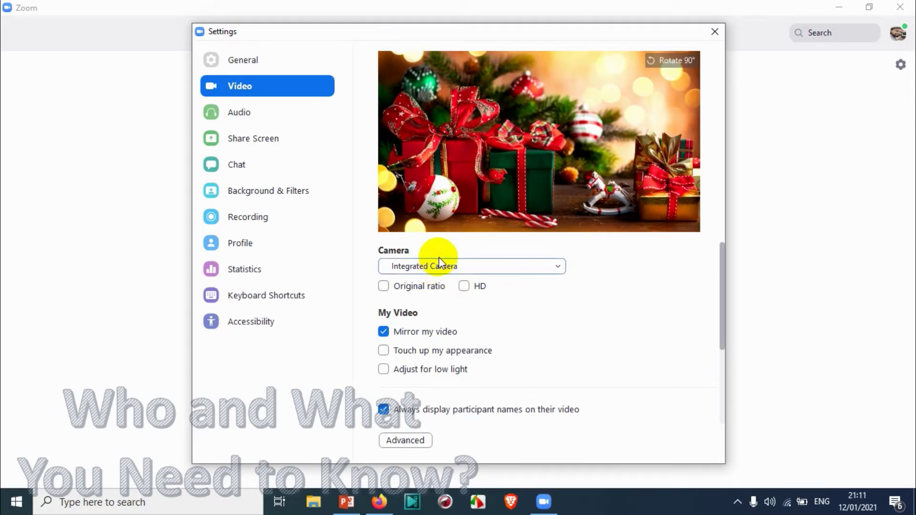
pyautogui.click(431, 269)
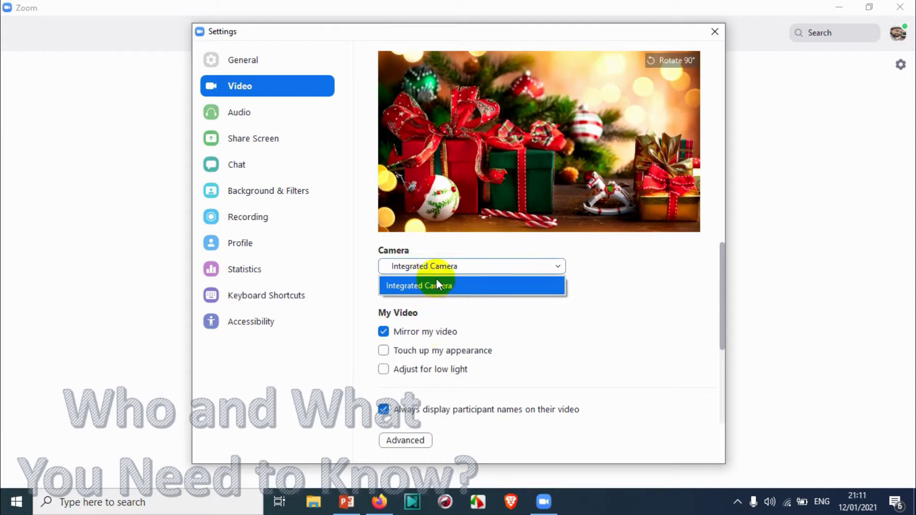
pyautogui.click(649, 258)
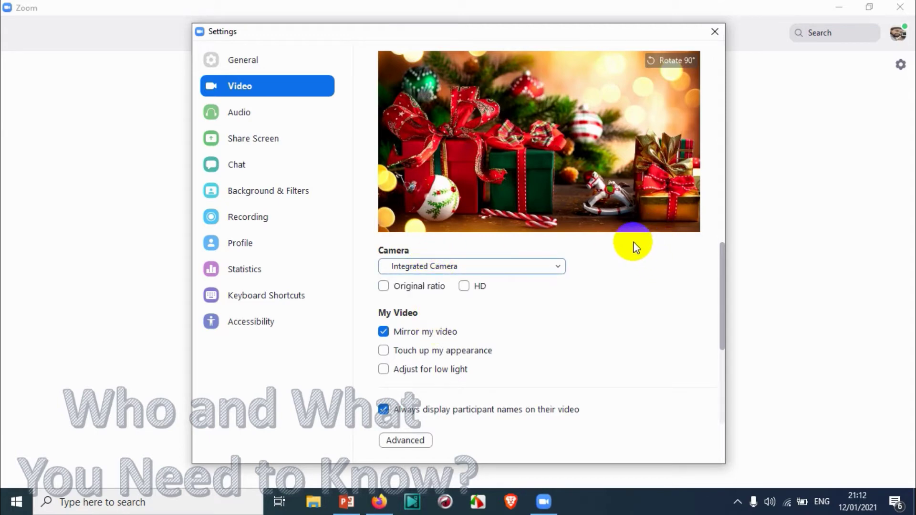
# Step: Try the original ratio option for the integrated camera, and enable HD with original ratio switched off
pyautogui.click(396, 287)
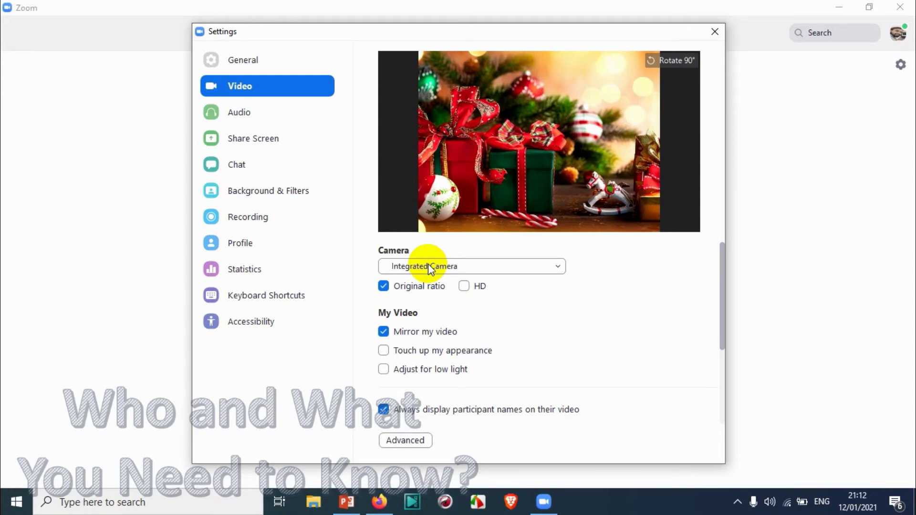
pyautogui.click(436, 286)
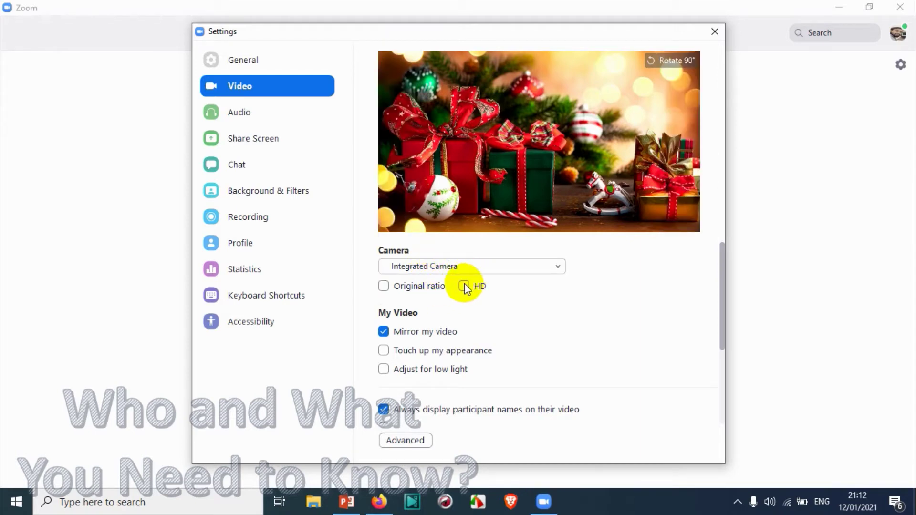
pyautogui.click(436, 286)
pyautogui.click(464, 287)
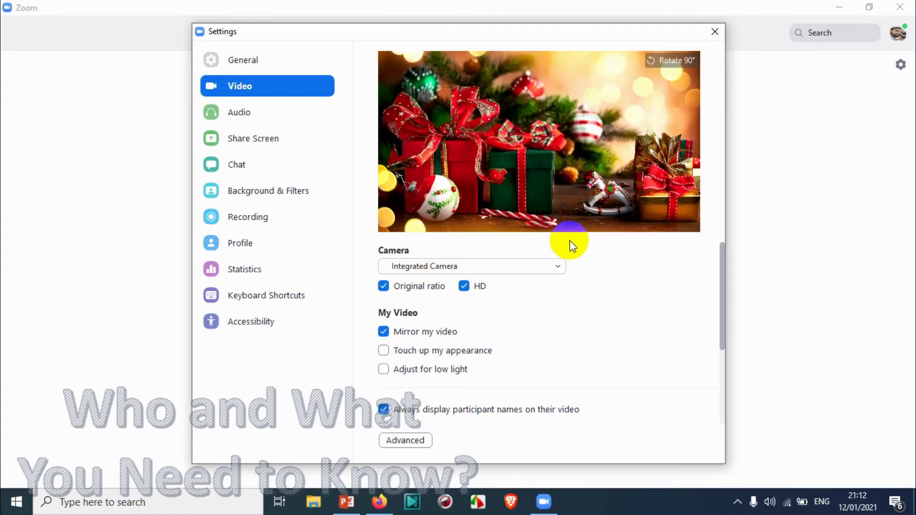
pyautogui.click(433, 288)
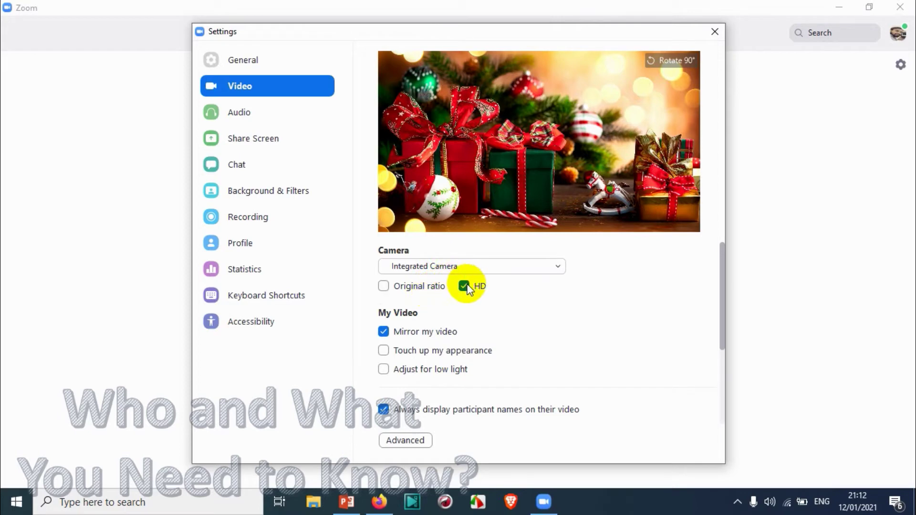
pyautogui.click(440, 267)
pyautogui.click(447, 281)
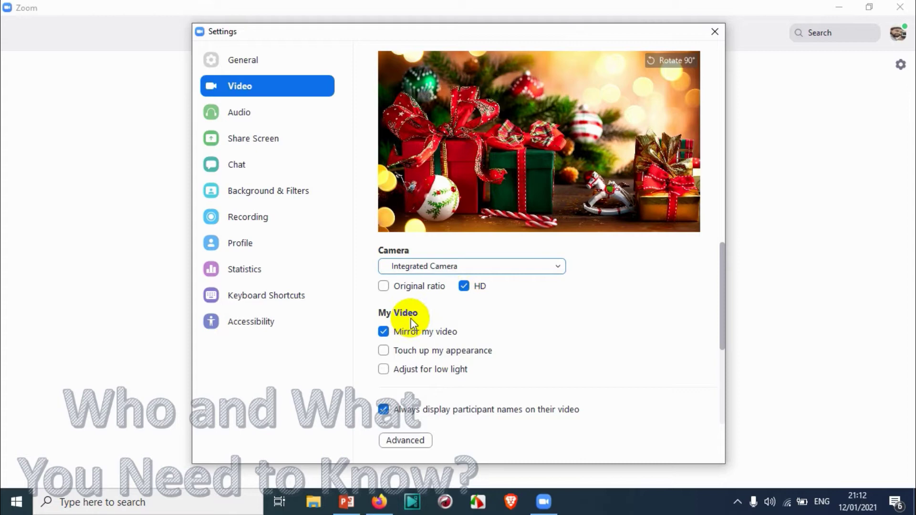
# Step: Compare the camera preview with mirroring off and on, ending with Mirror my video enabled
pyautogui.click(404, 329)
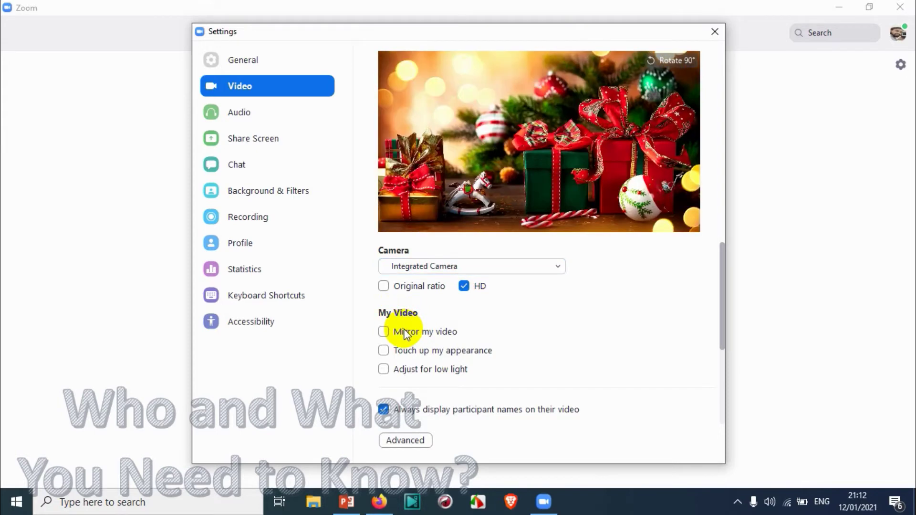
pyautogui.click(406, 333)
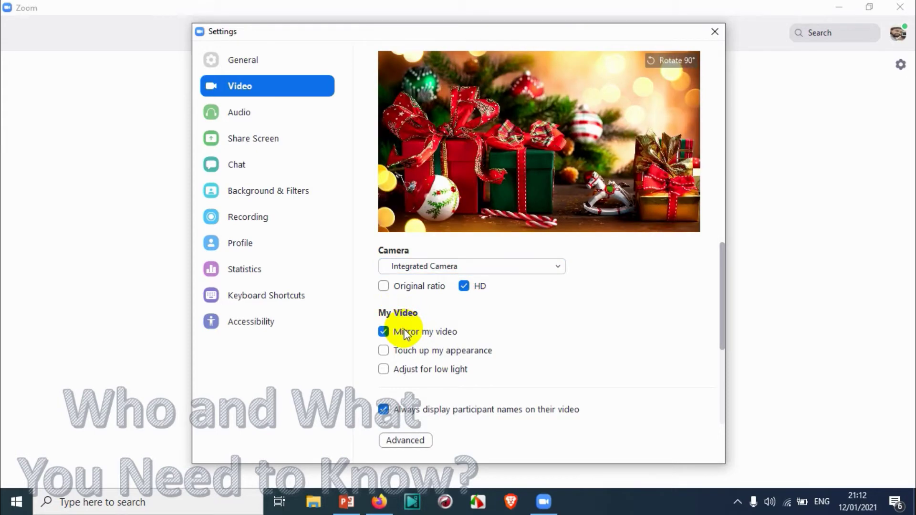
pyautogui.click(405, 333)
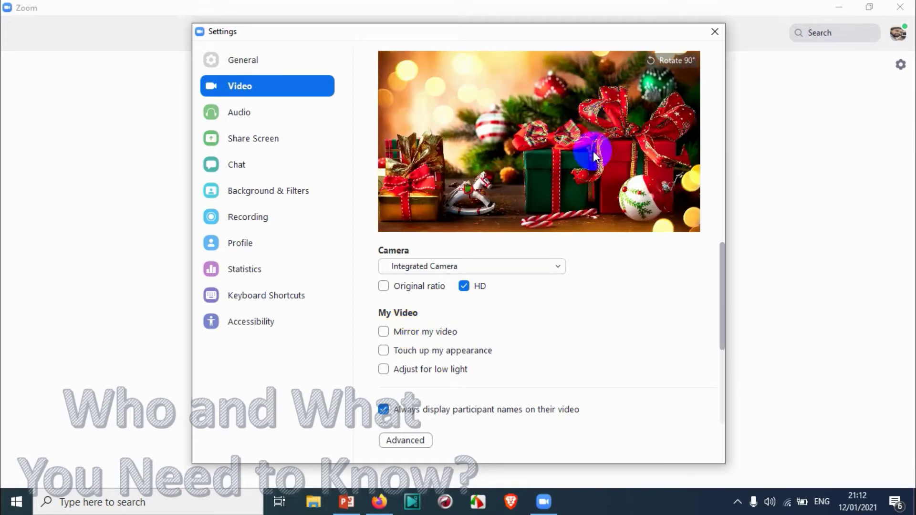
pyautogui.click(430, 336)
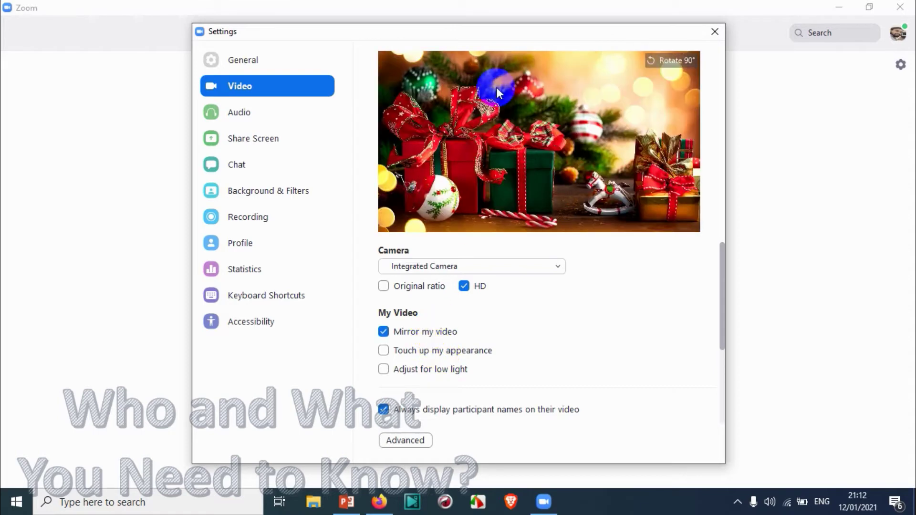
# Step: Enable Touch up my appearance and set its strength to about the middle of the range
pyautogui.click(434, 354)
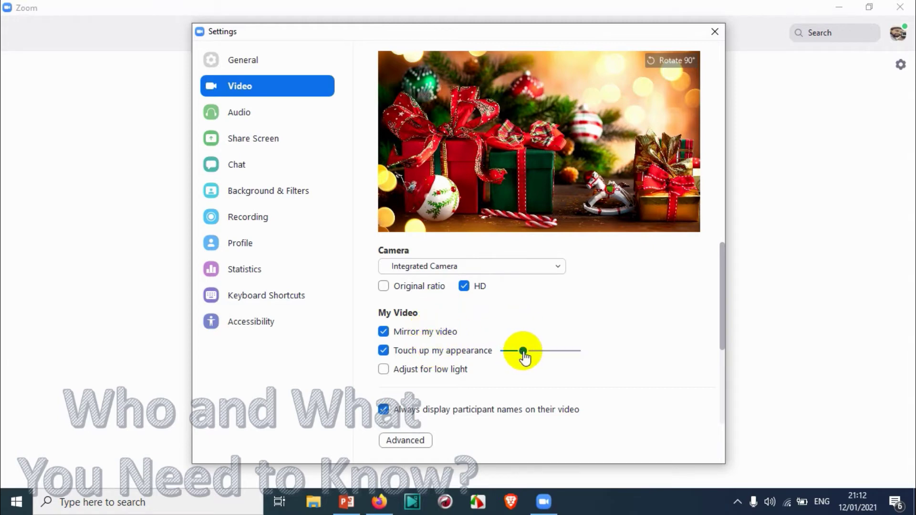
pyautogui.moveTo(523, 351)
pyautogui.mouseDown()
pyautogui.moveTo(580, 343)
pyautogui.moveTo(507, 351)
pyautogui.mouseUp()
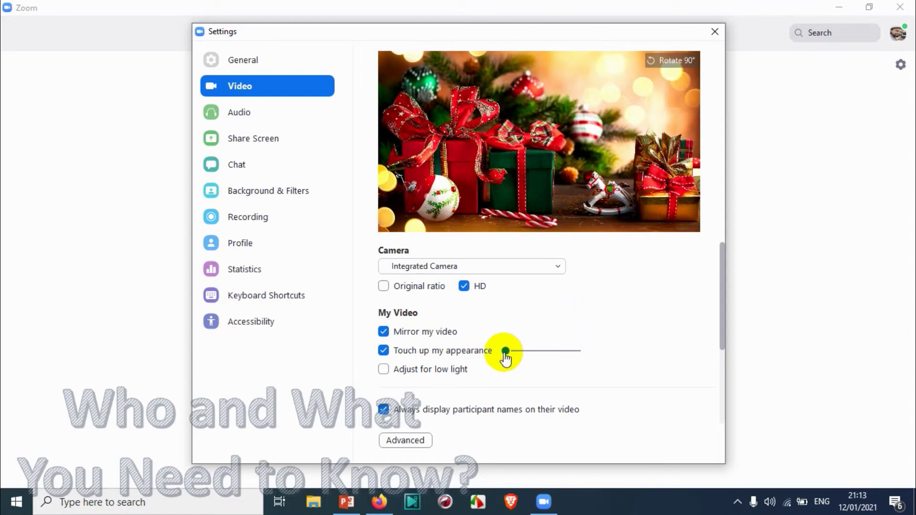
pyautogui.moveTo(505, 352); pyautogui.dragTo(543, 358)
pyautogui.click(553, 356)
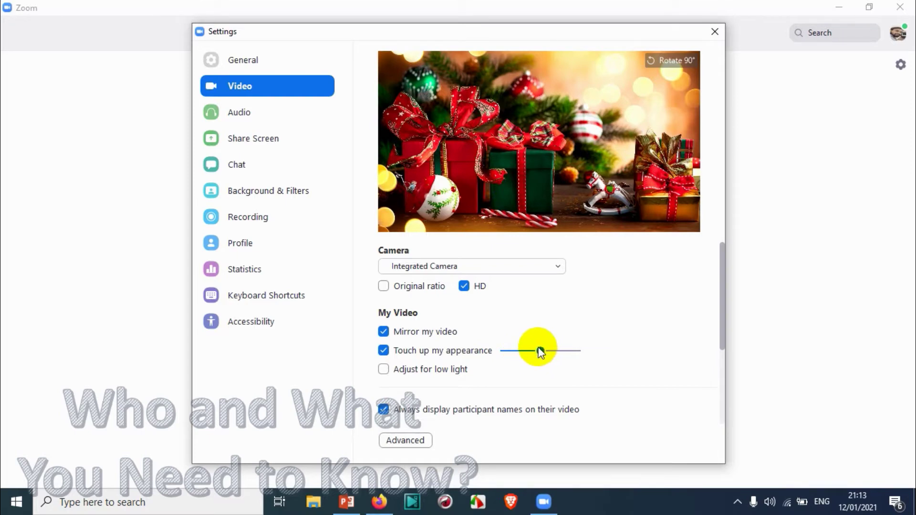
# Step: Try the low-light adjustment in Auto and in Manual mode at maximum strength, and switch it off again
pyautogui.click(431, 370)
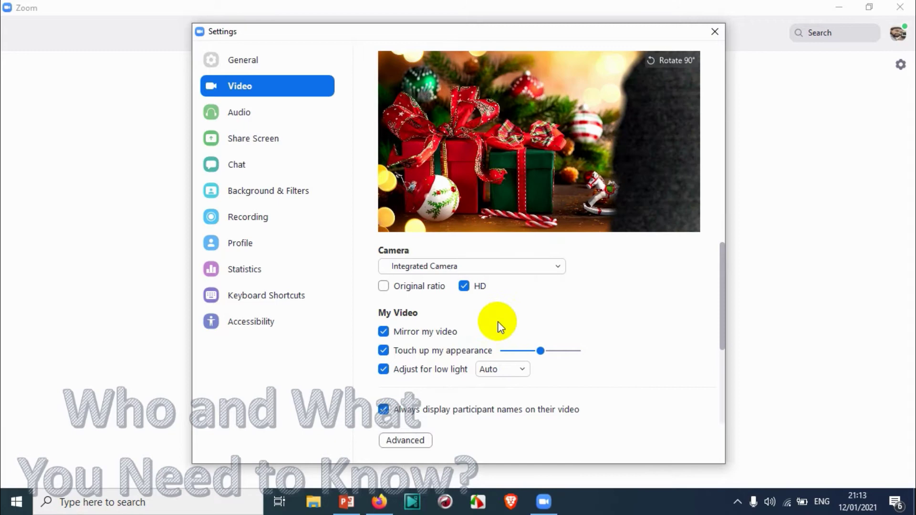
pyautogui.click(496, 371)
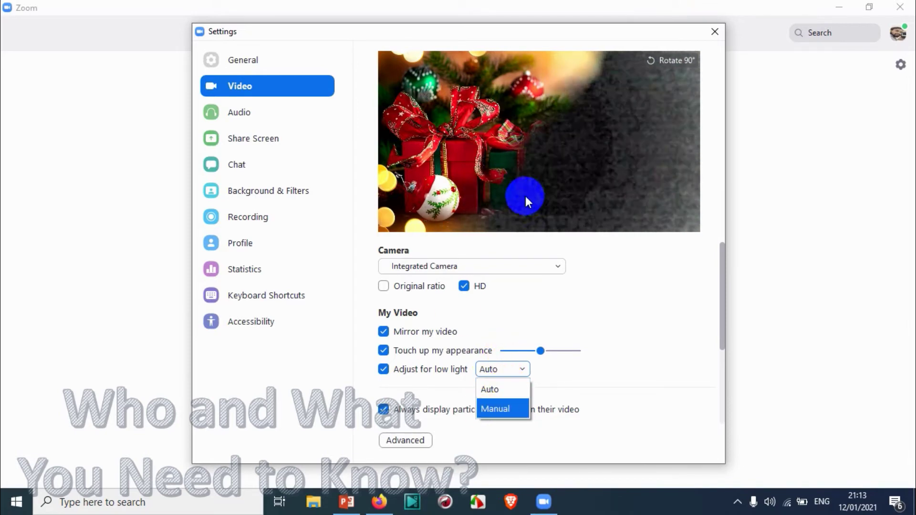
pyautogui.click(494, 390)
pyautogui.click(488, 368)
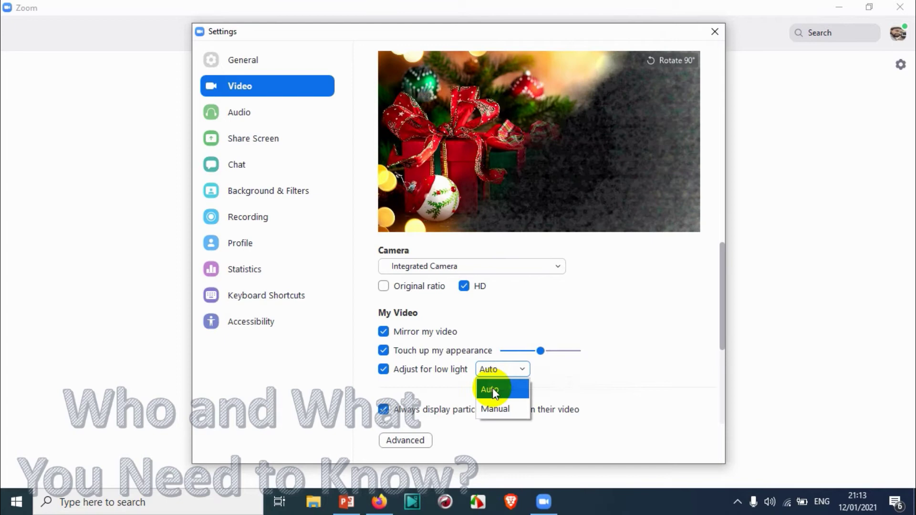
pyautogui.click(496, 409)
pyautogui.moveTo(556, 370); pyautogui.dragTo(614, 370)
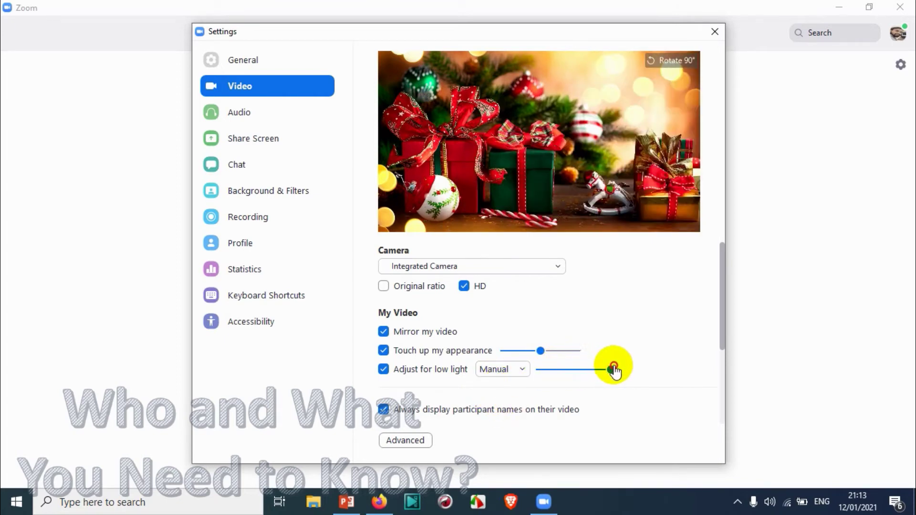
pyautogui.click(425, 373)
# Step: Enable the option that turns off my video when joining a meeting
pyautogui.scroll(-2, 428, 358)
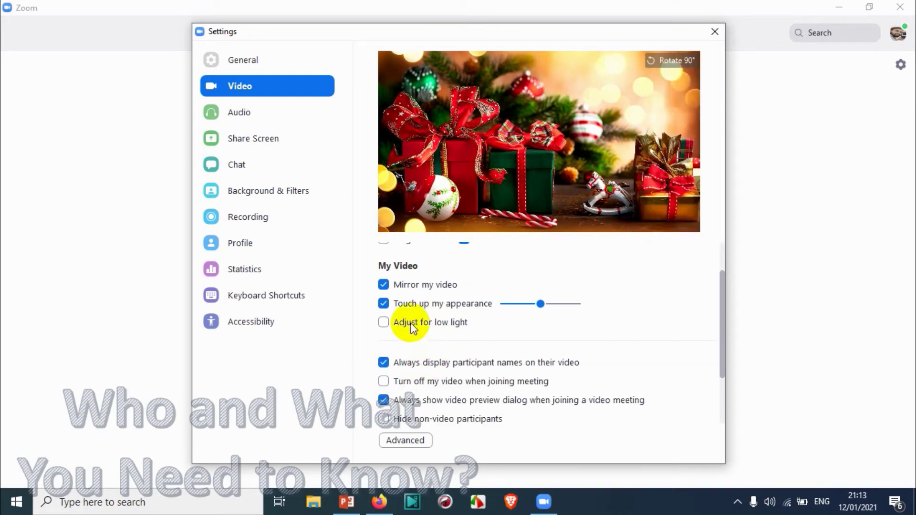
pyautogui.scroll(2, 348, 378)
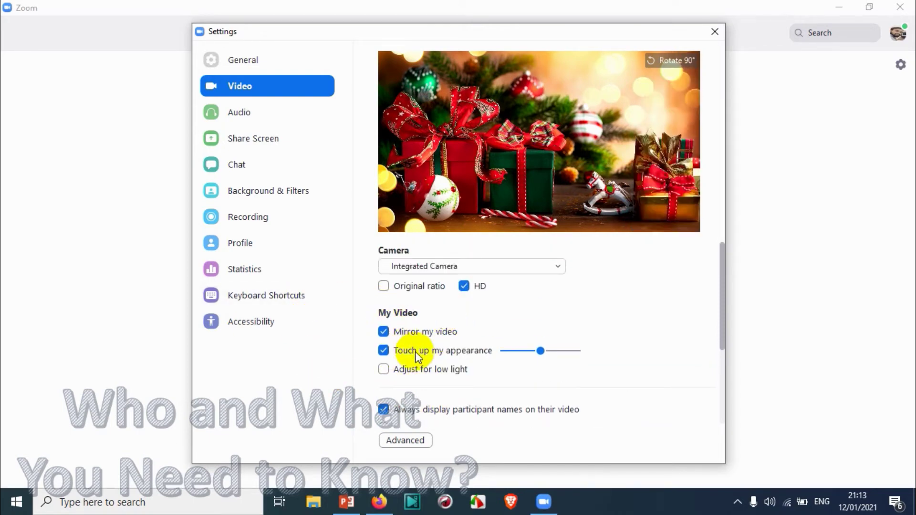
pyautogui.scroll(-2, 416, 360)
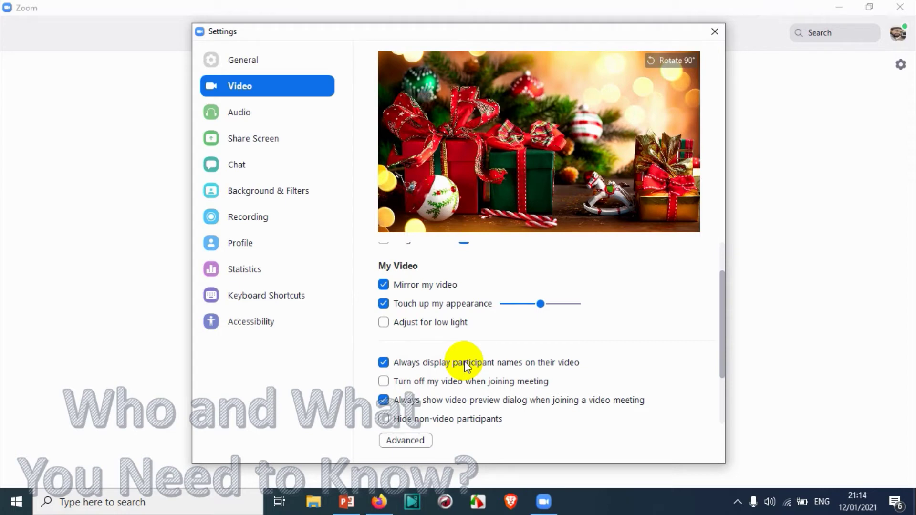
pyautogui.click(550, 183)
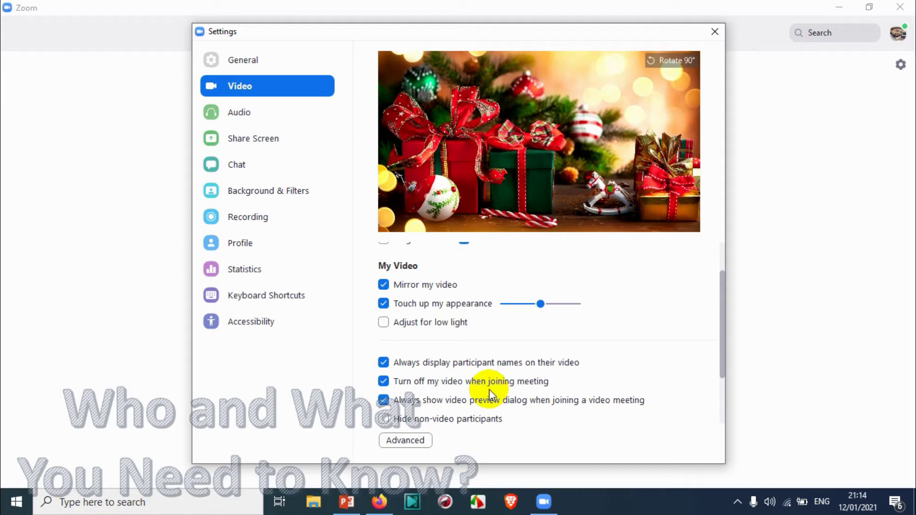
pyautogui.scroll(-1, 453, 394)
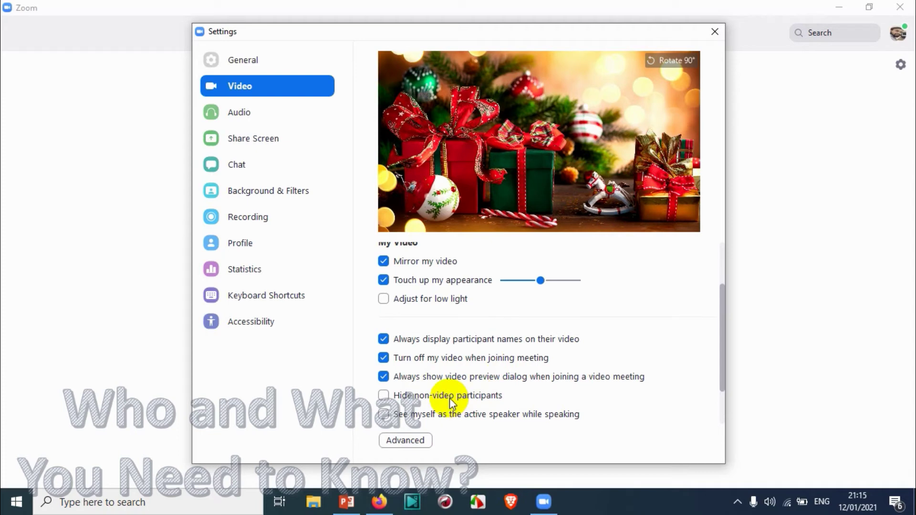
# Step: Enable hiding non-video participants and seeing myself as the active speaker while speaking
pyautogui.scroll(-2, 449, 398)
pyautogui.click(415, 343)
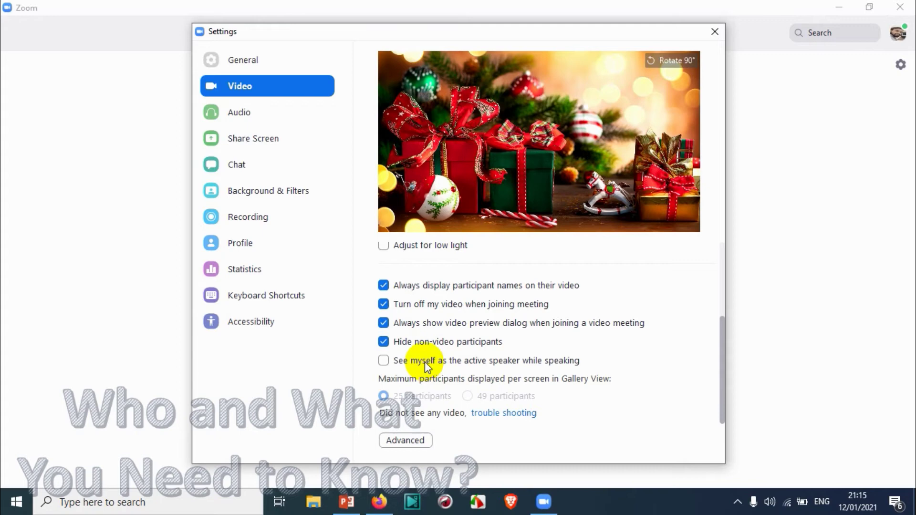
pyautogui.click(476, 362)
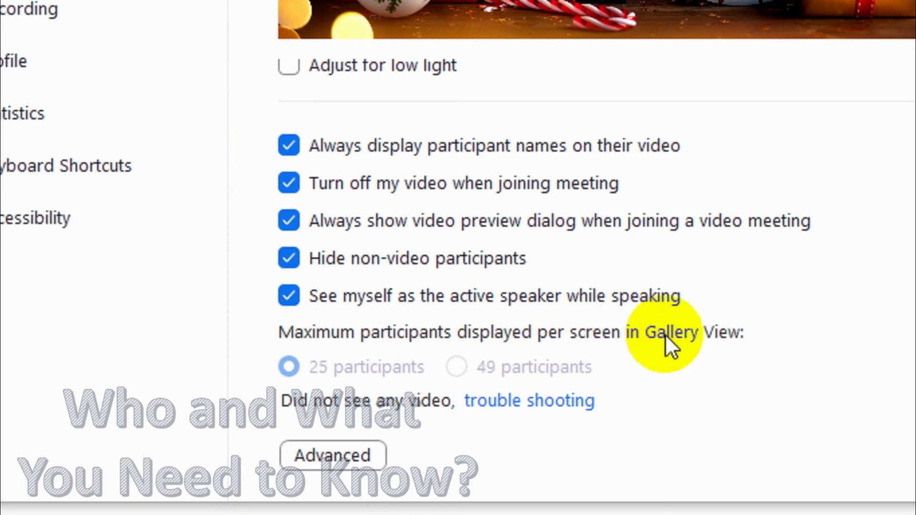
# Step: Open the advanced video settings and check the help for optimizing video quality with de-noise
pyautogui.moveTo(377, 375)
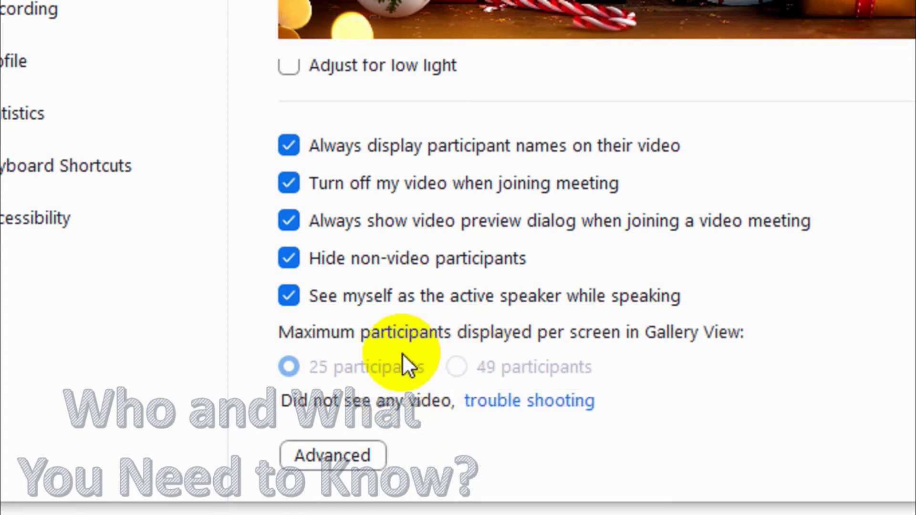
pyautogui.moveTo(531, 358)
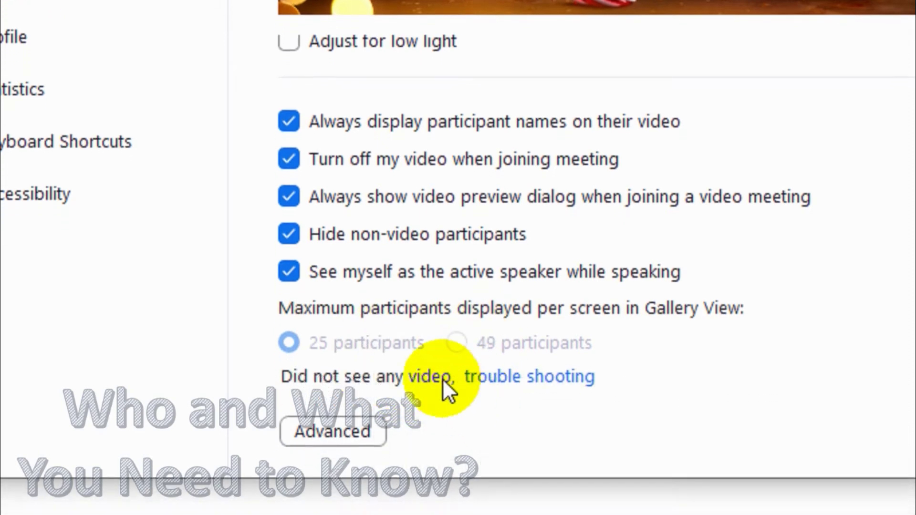
pyautogui.moveTo(368, 349)
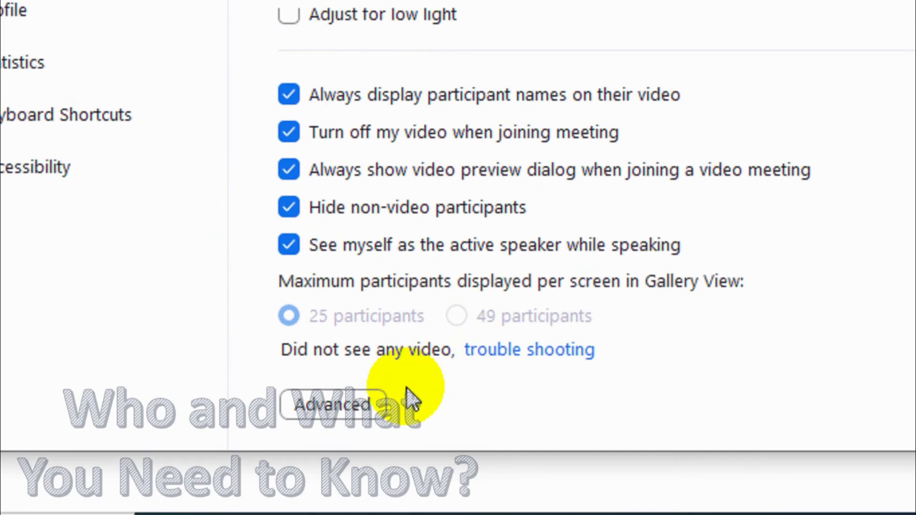
pyautogui.click(342, 398)
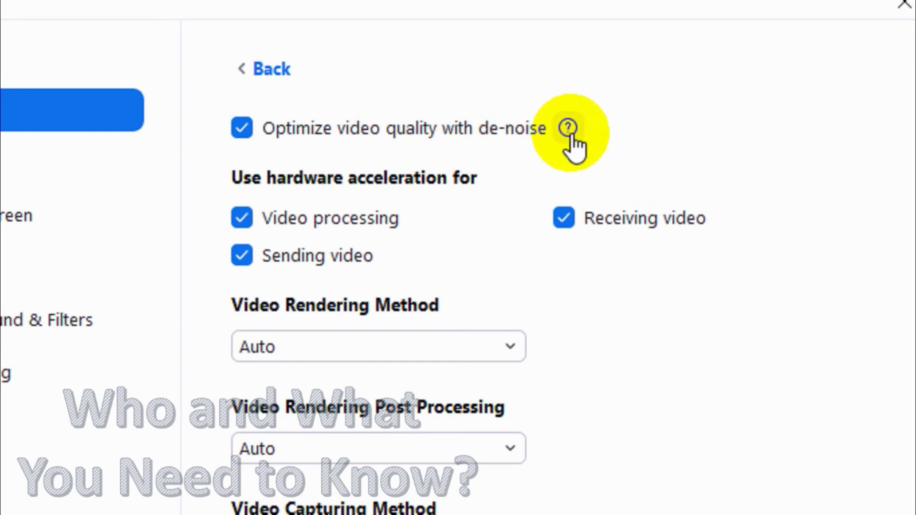
pyautogui.moveTo(567, 138)
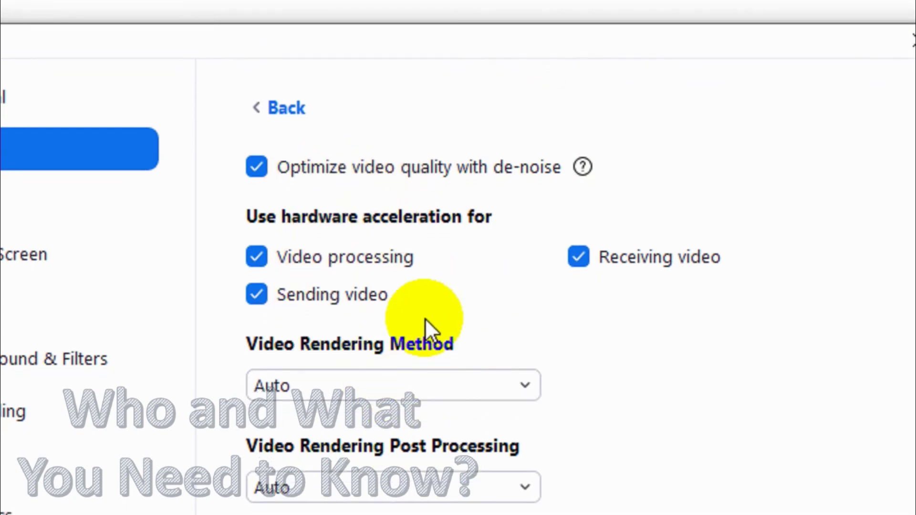
# Step: Try Direct3D11 and Direct3D11 Flip Mode as the video rendering method, set it back to Auto and dismiss the restart notice
pyautogui.moveTo(377, 267)
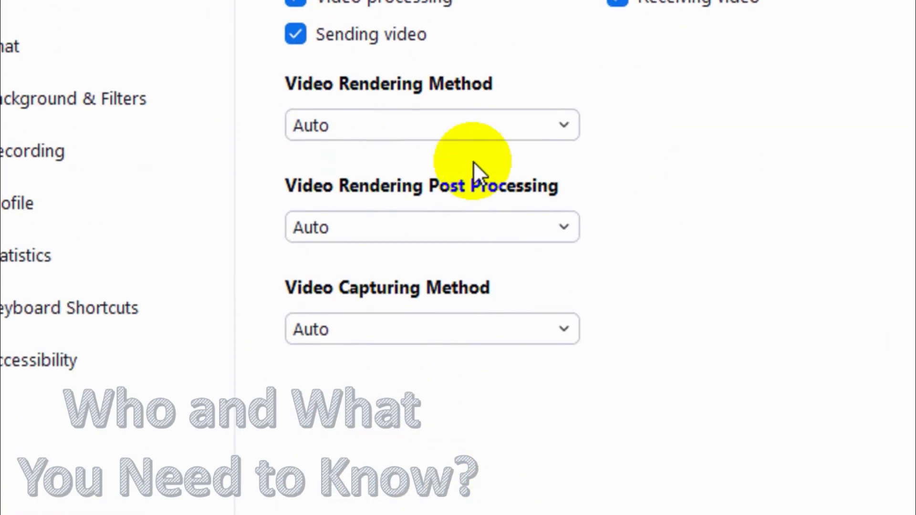
pyautogui.click(458, 125)
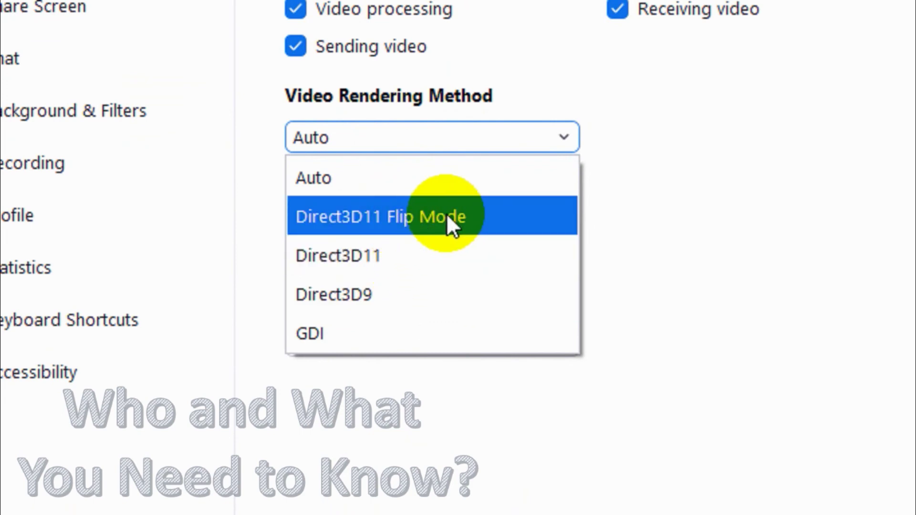
pyautogui.click(422, 268)
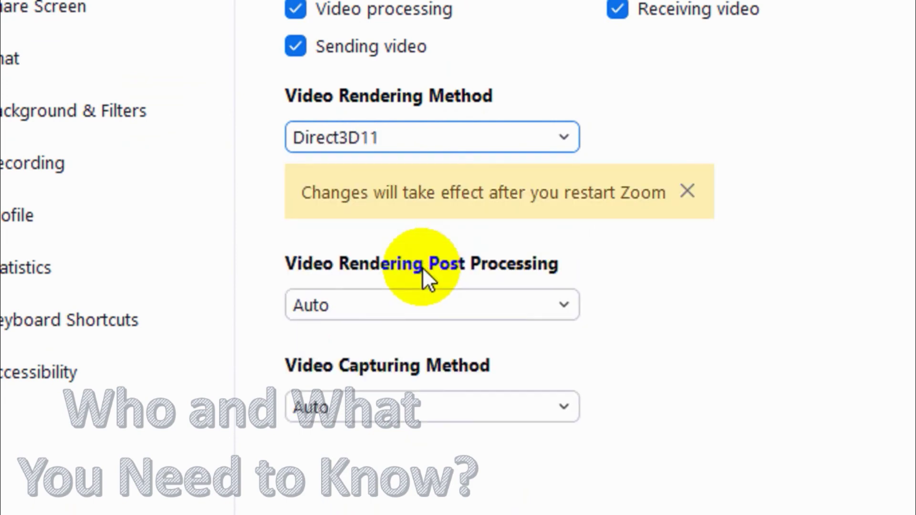
pyautogui.click(449, 140)
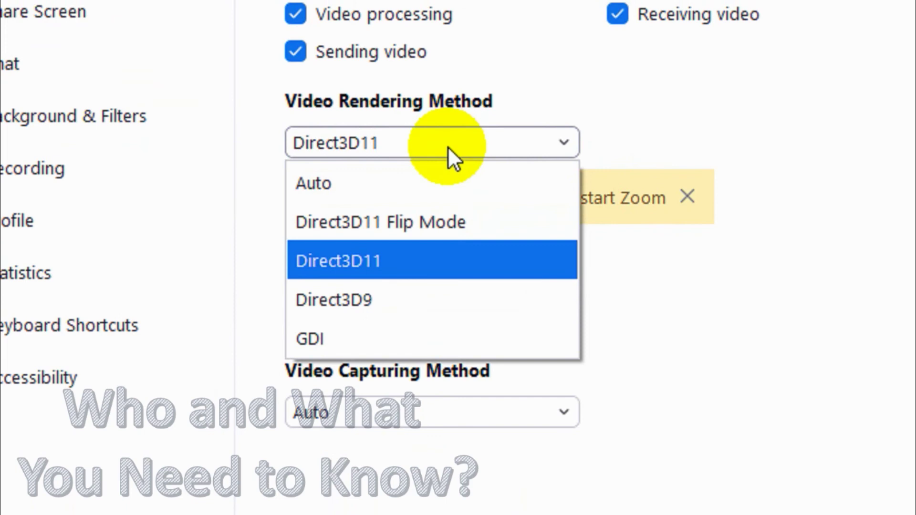
pyautogui.click(431, 219)
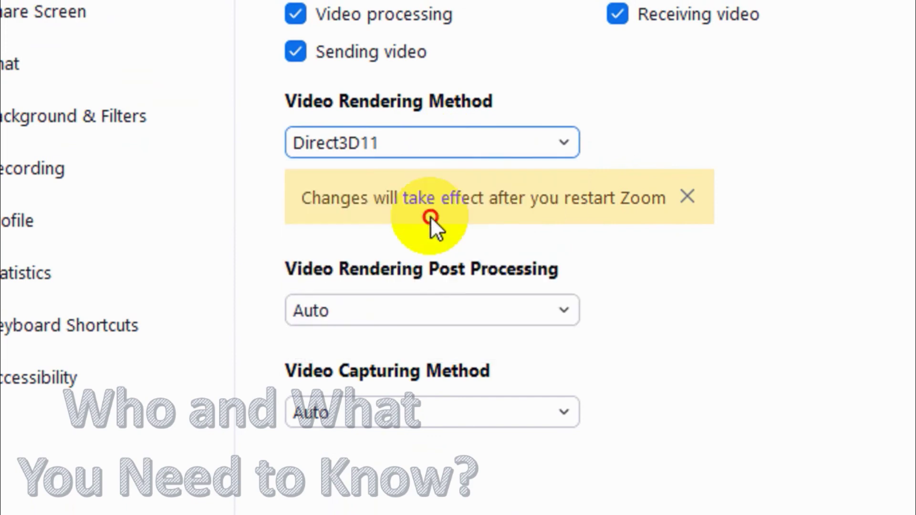
pyautogui.click(525, 146)
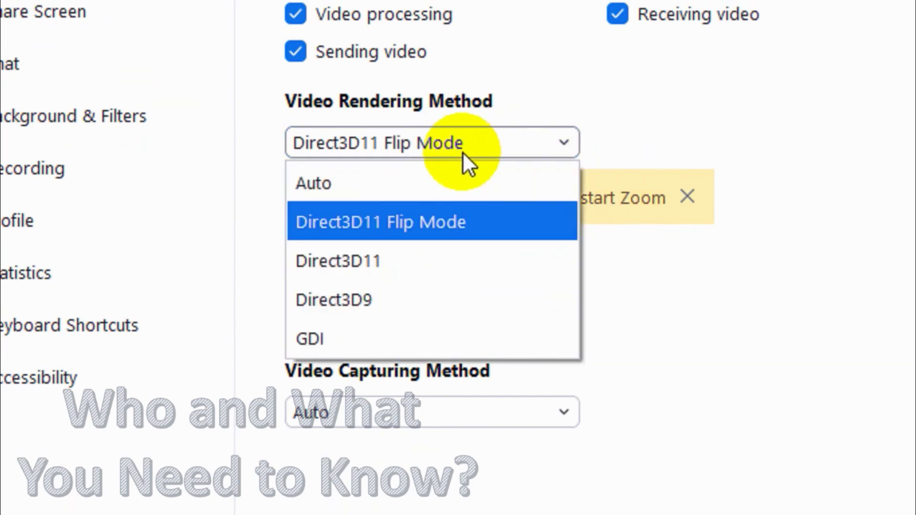
pyautogui.click(381, 185)
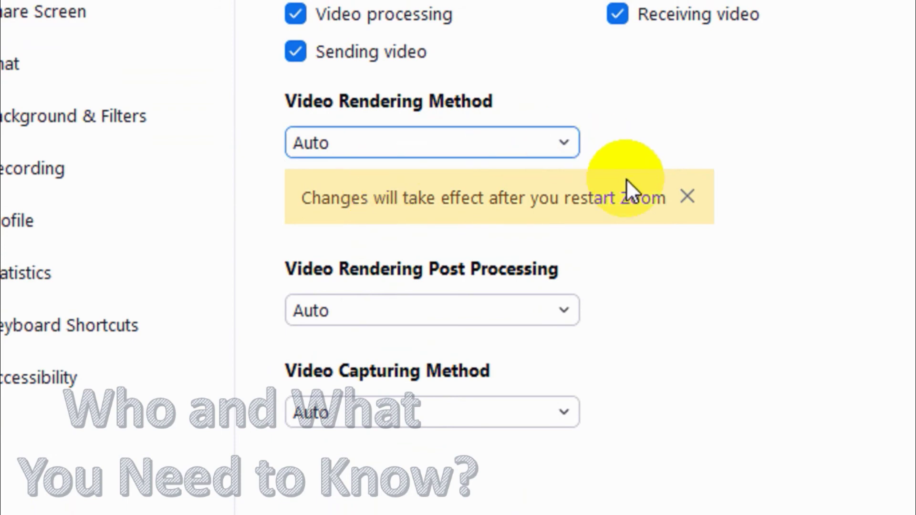
pyautogui.click(687, 196)
# Step: Try the Enable option for video rendering post processing, set it back to Auto and dismiss the restart notice
pyautogui.scroll(1, 495, 113)
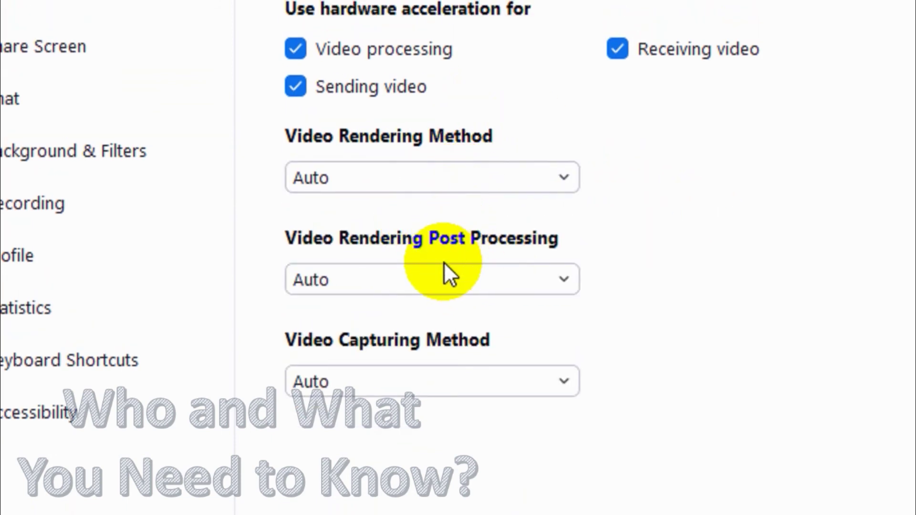
pyautogui.click(423, 286)
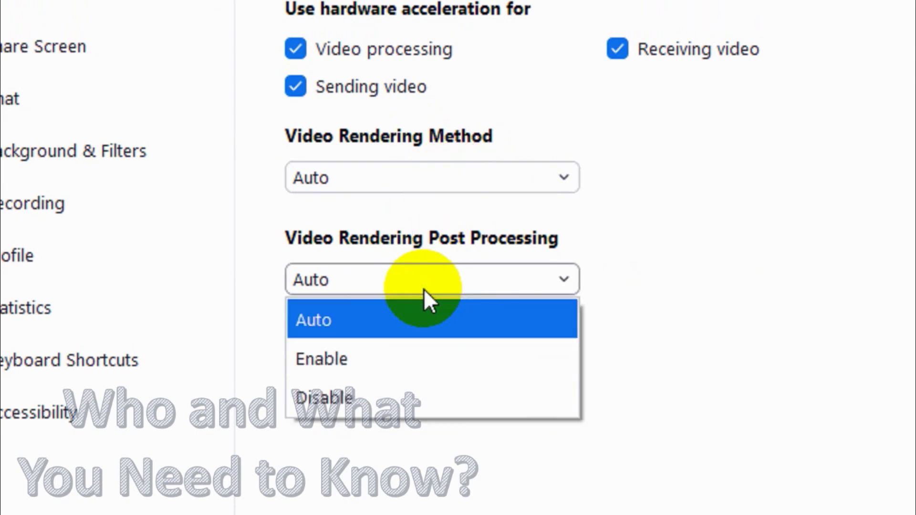
pyautogui.click(424, 283)
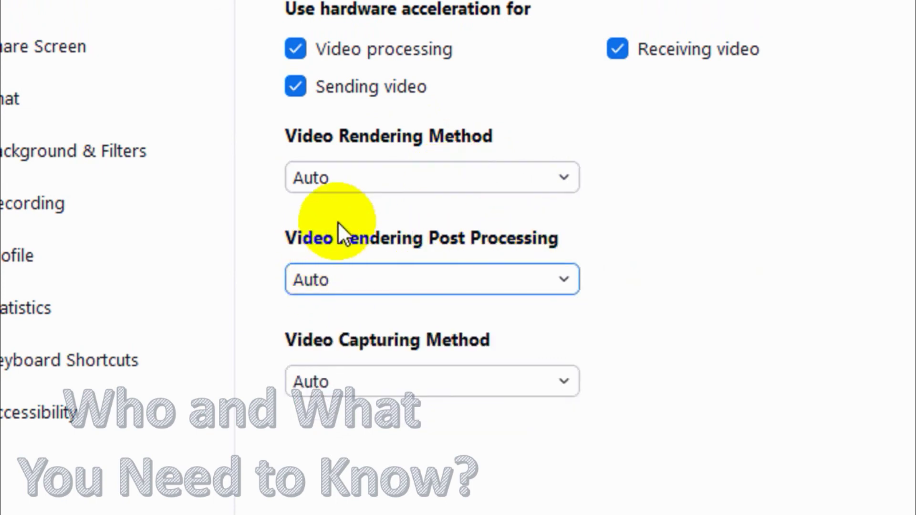
pyautogui.click(427, 282)
pyautogui.click(389, 350)
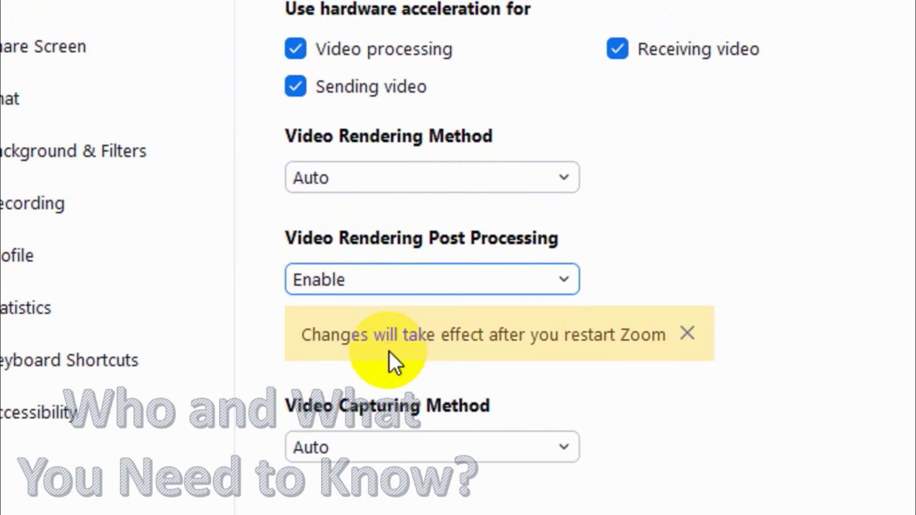
pyautogui.click(489, 282)
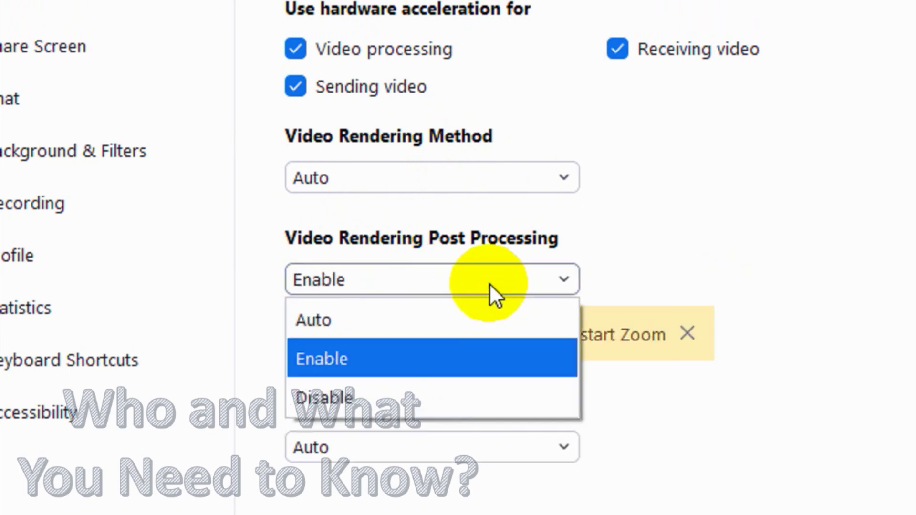
pyautogui.click(444, 317)
pyautogui.click(664, 333)
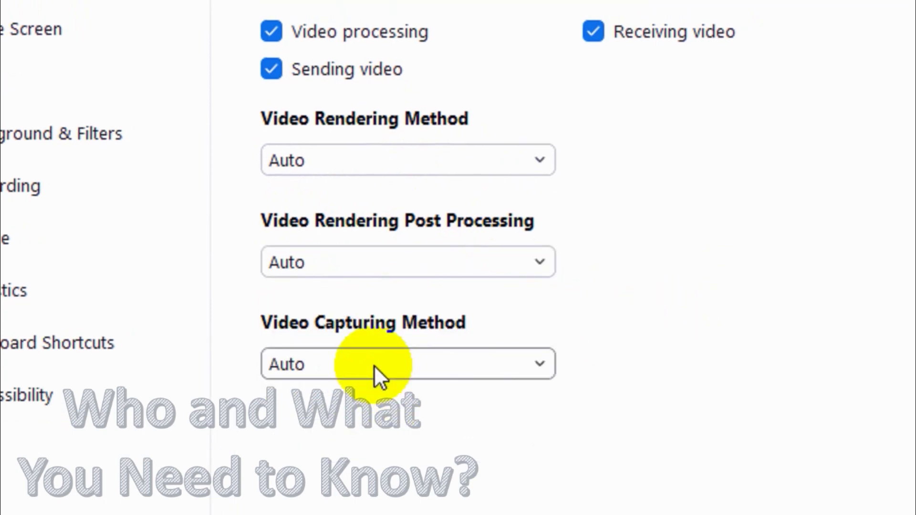
# Step: Try Direct Show and Media Foundation as the video capturing method, set it back to Auto and dismiss the restart notice
pyautogui.click(374, 383)
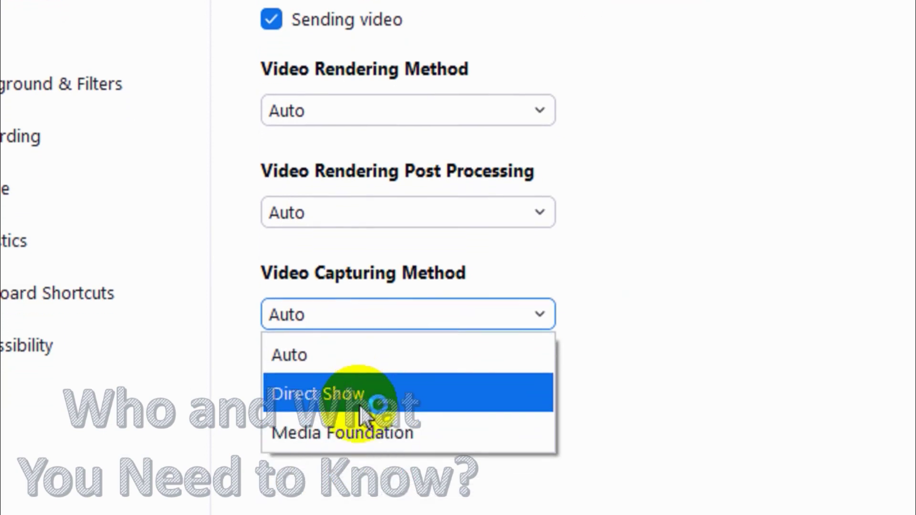
pyautogui.click(396, 384)
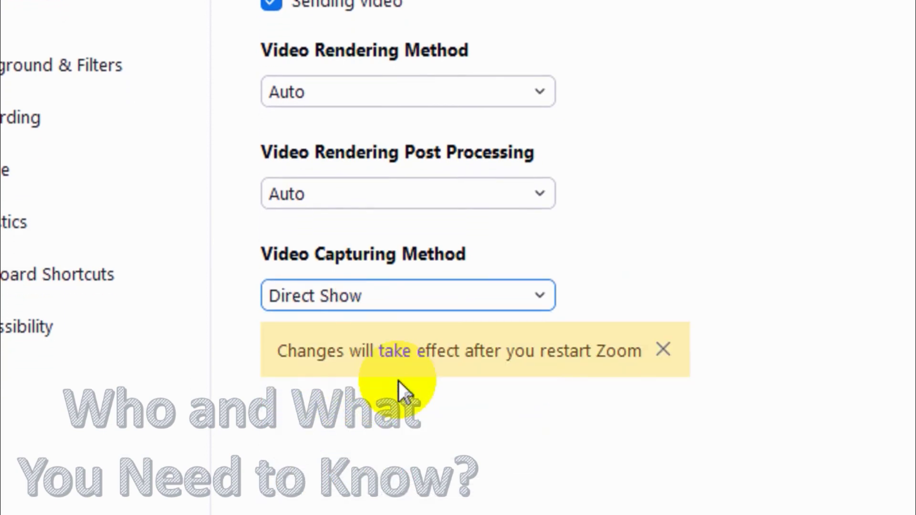
pyautogui.click(440, 294)
pyautogui.click(378, 396)
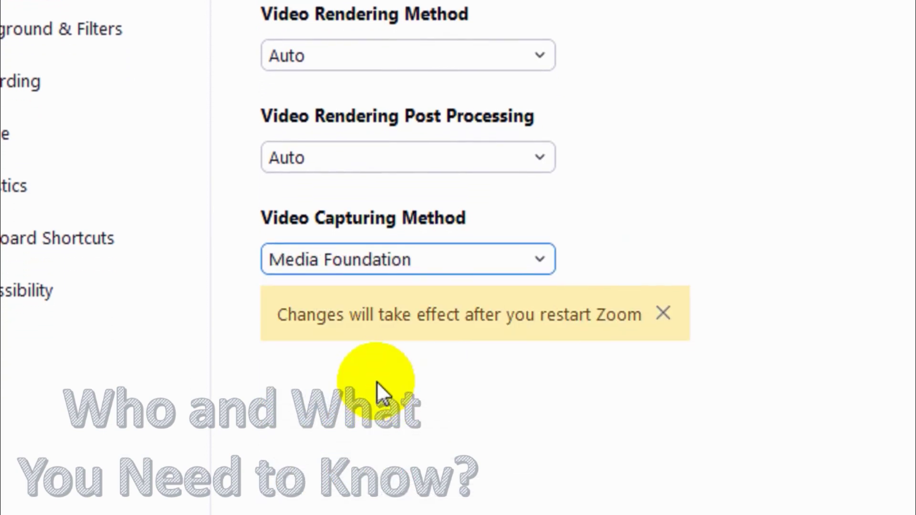
pyautogui.click(373, 267)
pyautogui.click(355, 304)
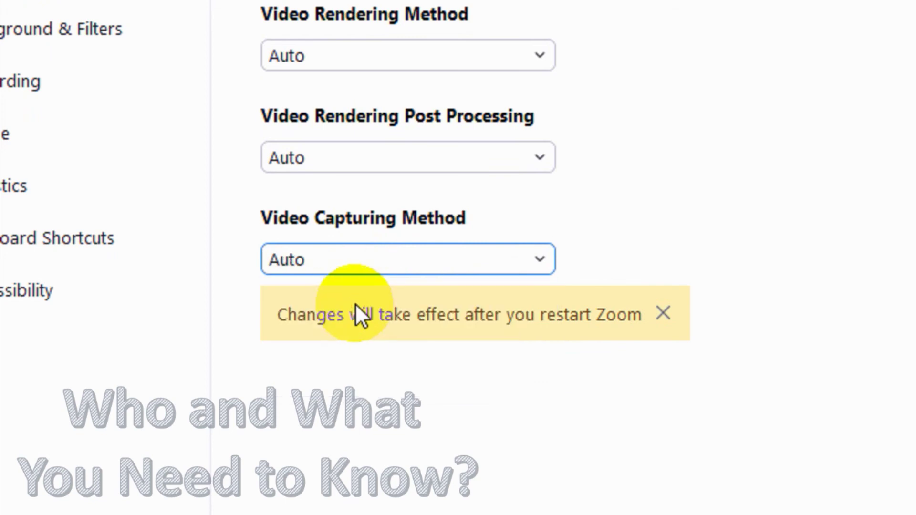
pyautogui.click(662, 314)
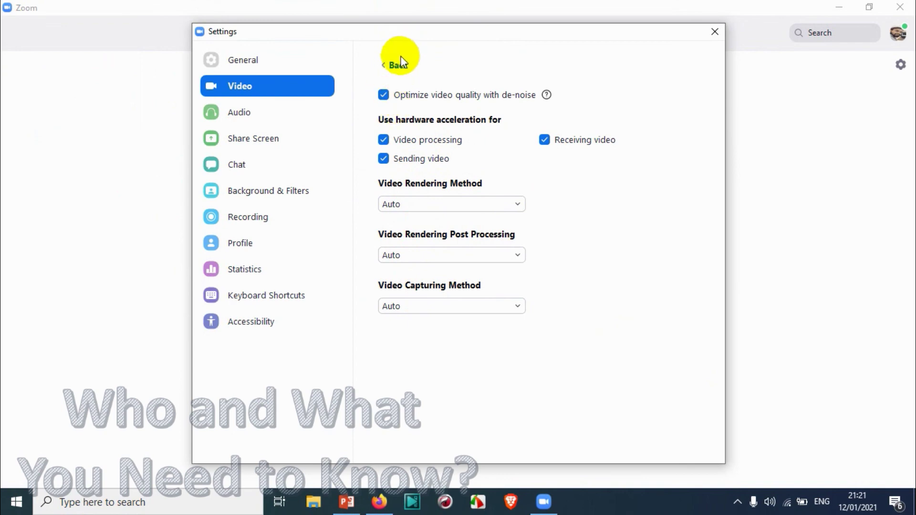
# Step: Return to the main video settings and review the camera, My Video and meeting display options
pyautogui.click(386, 66)
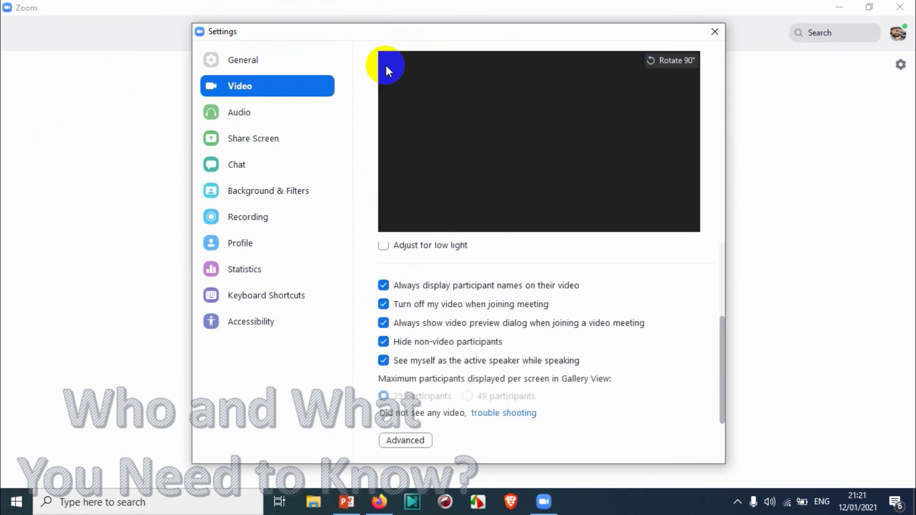
pyautogui.scroll(3, 543, 276)
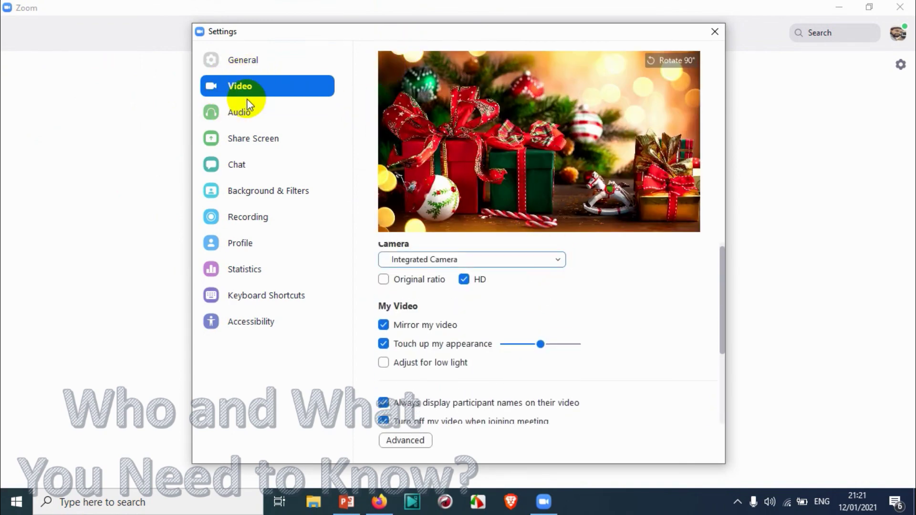
pyautogui.scroll(-3, 524, 316)
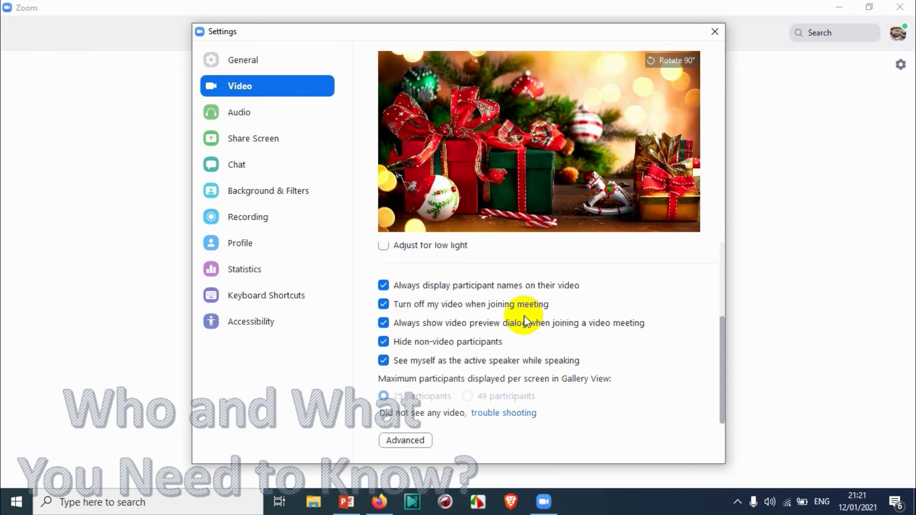
pyautogui.scroll(3, 524, 308)
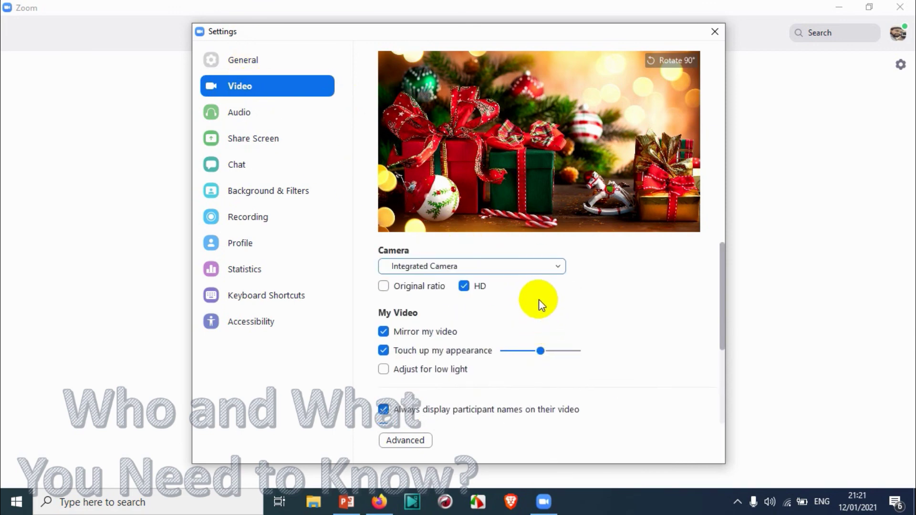